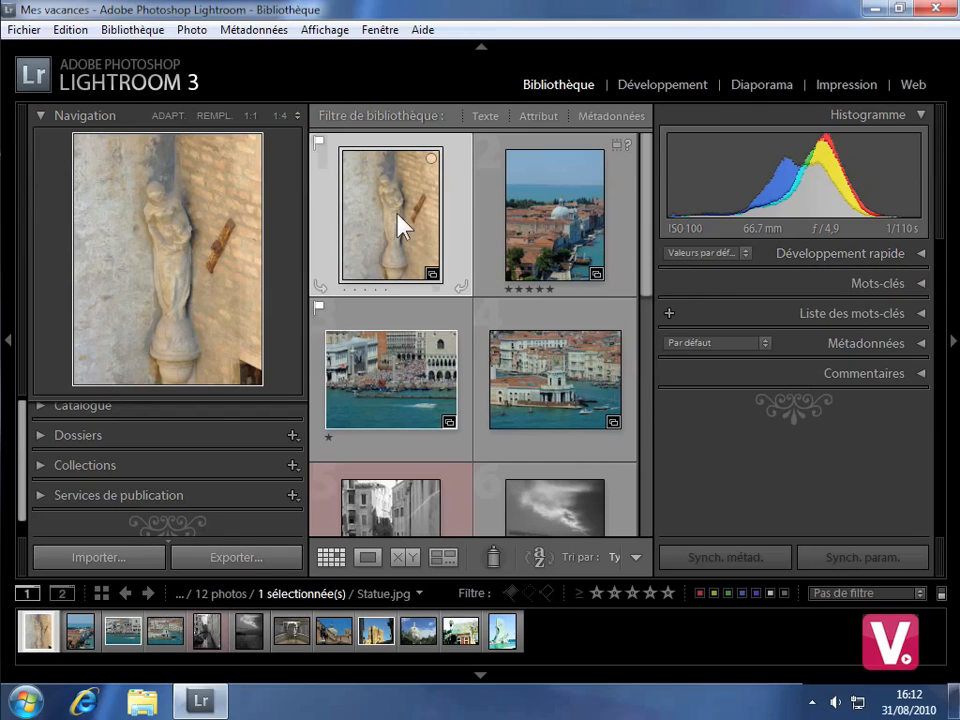
Step: Expand Développement rapide for Statue.jpg, collapse its Contrôle des tonalités and Balance des blancs options, and leave the preset options expanded
mouse_move(397, 228)
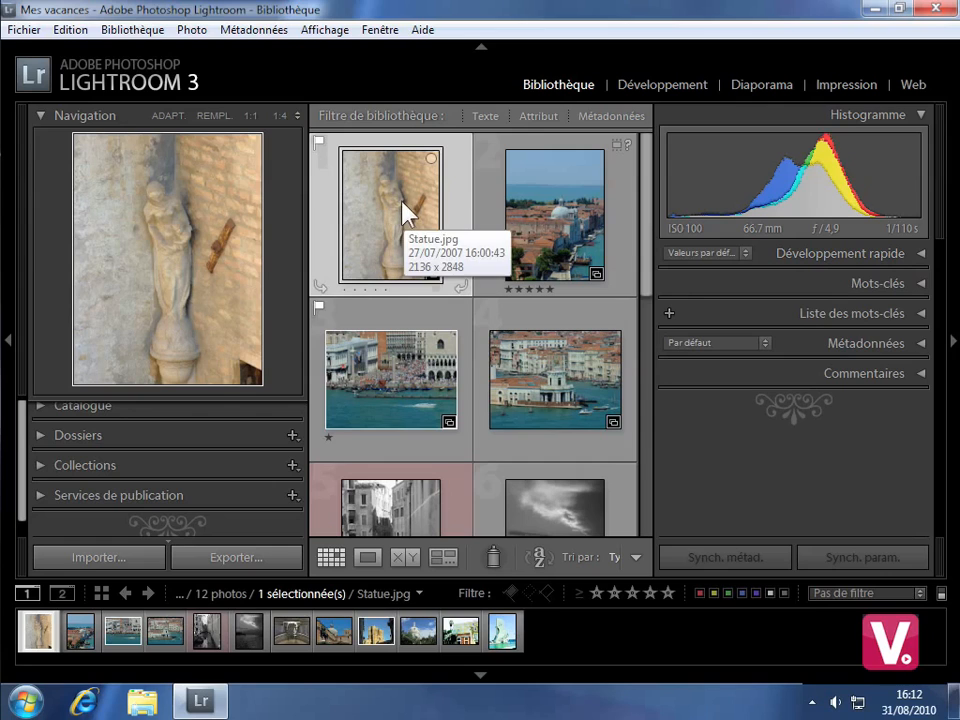
click(883, 262)
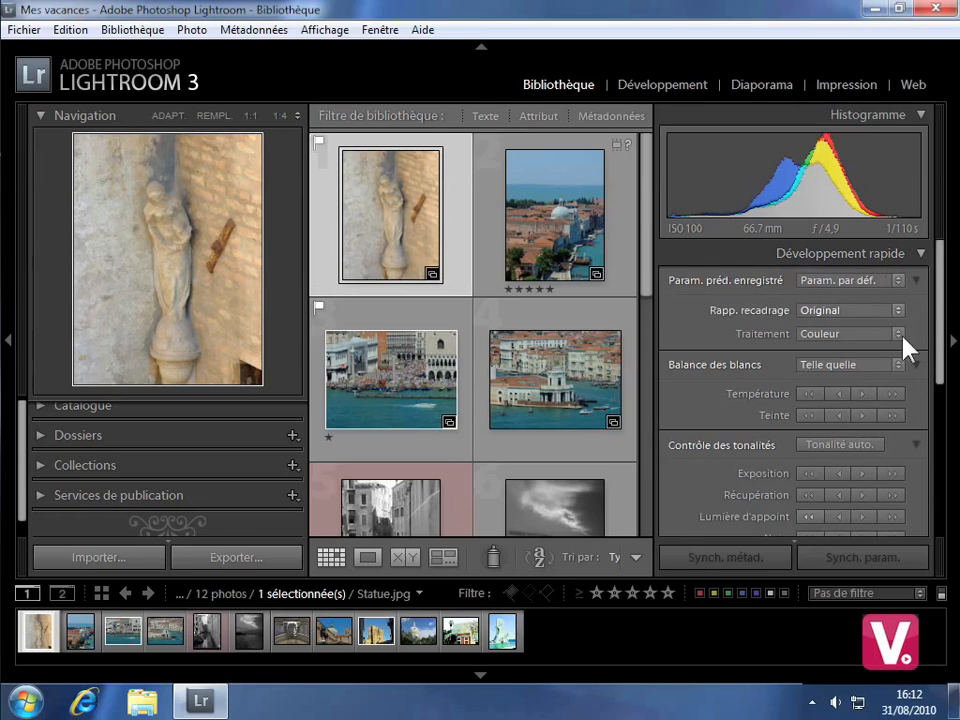
drag(943, 315, 940, 355)
click(917, 362)
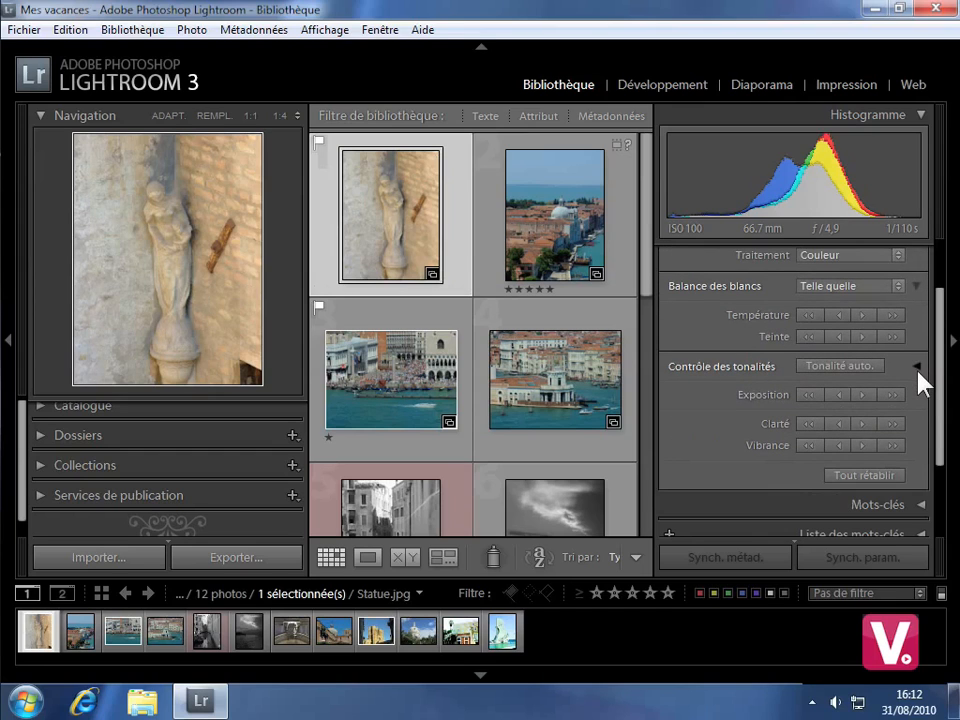
click(916, 286)
drag(939, 334, 938, 281)
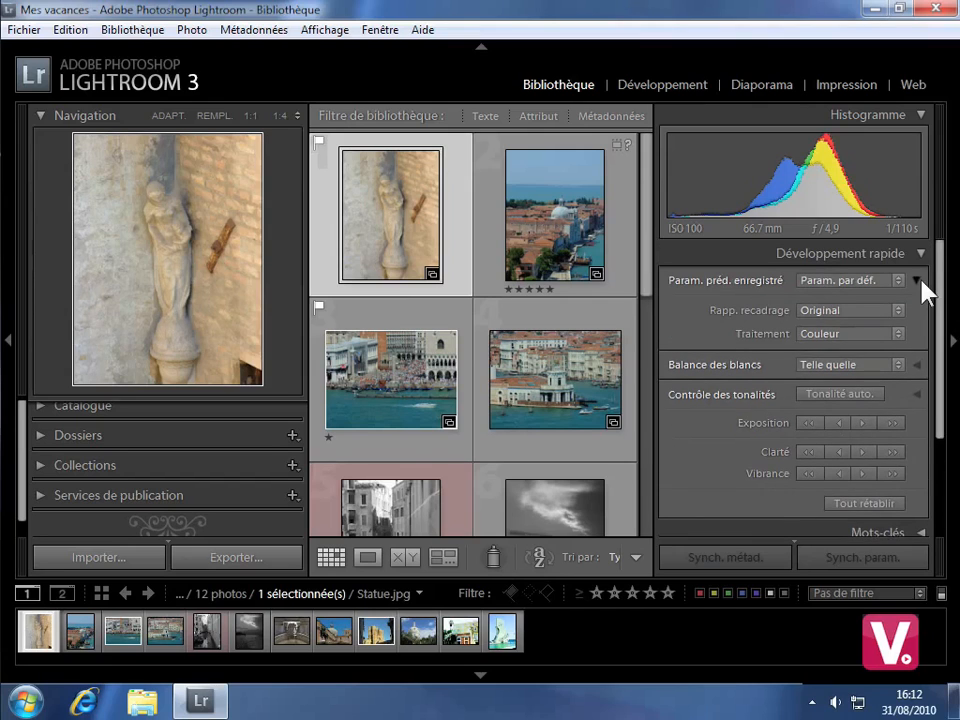
click(916, 281)
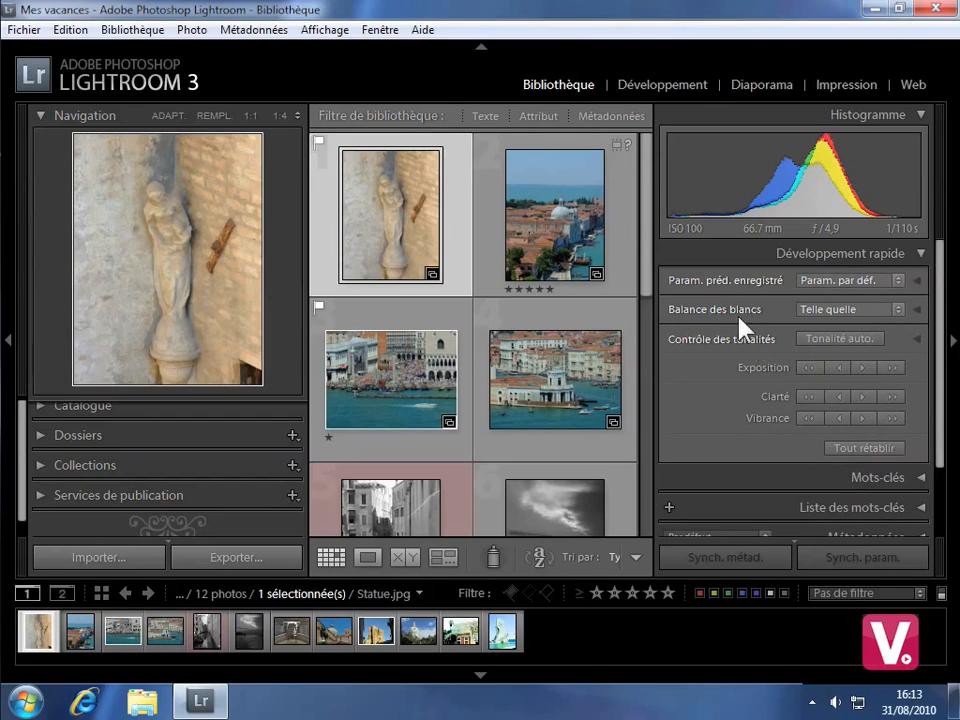
click(917, 281)
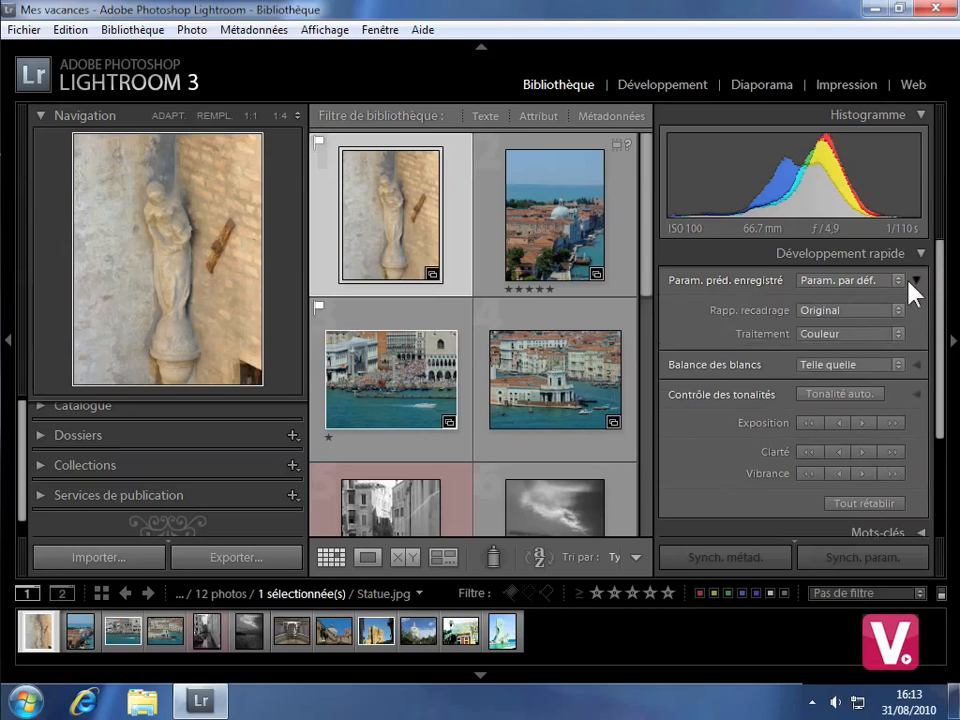
Step: Try the "Création en couleur - Photo vieillie" preset on Statue.jpg, view the whole photo in Loupe view, and reset all adjustments
click(900, 281)
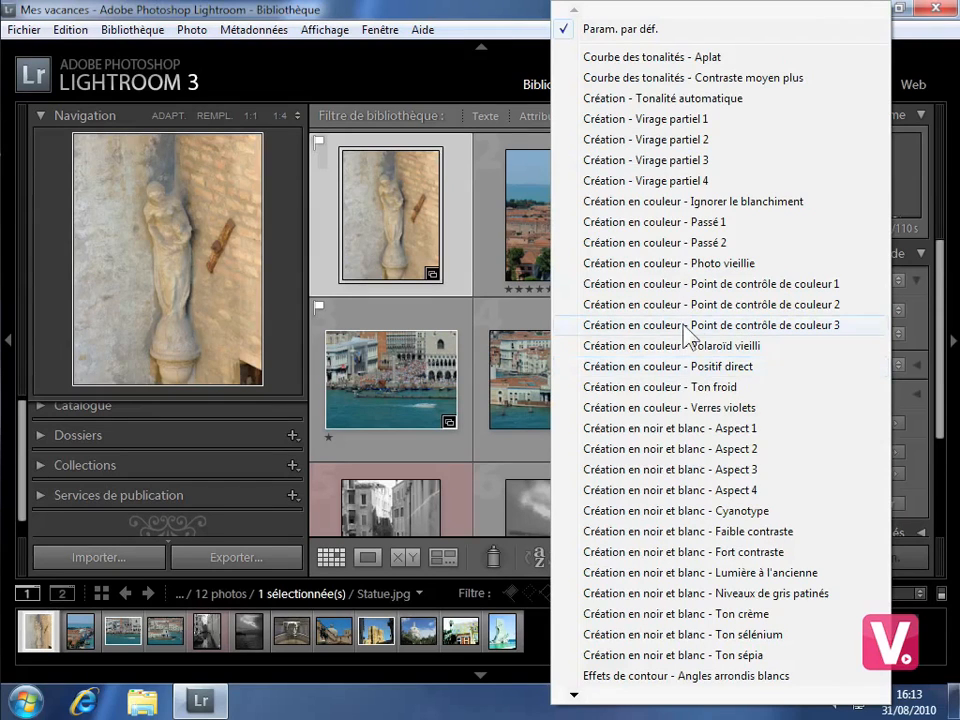
click(735, 266)
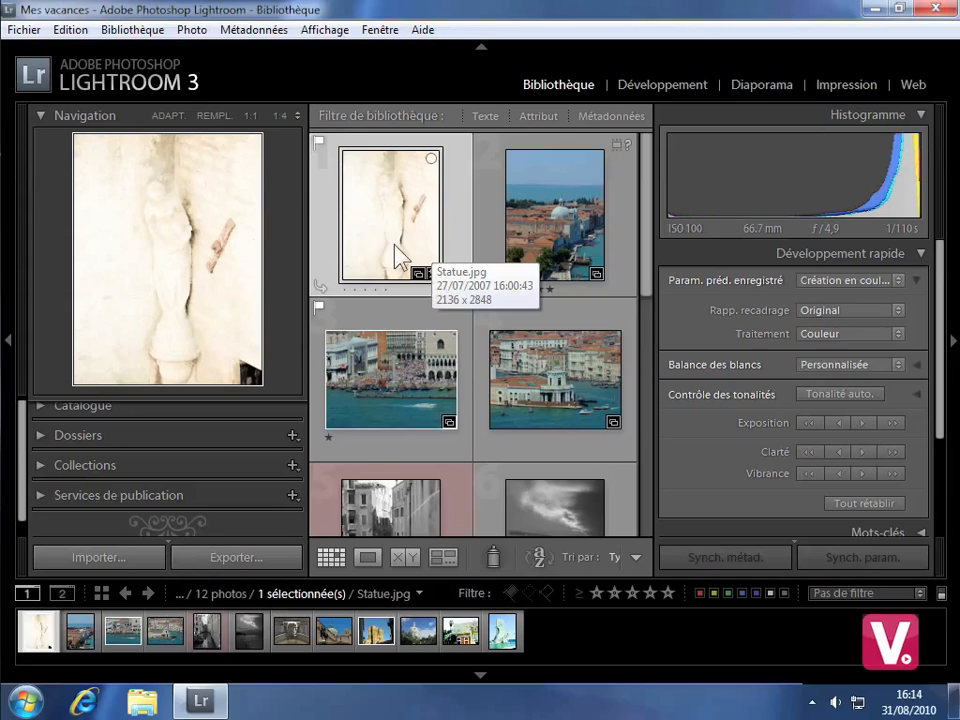
click(367, 560)
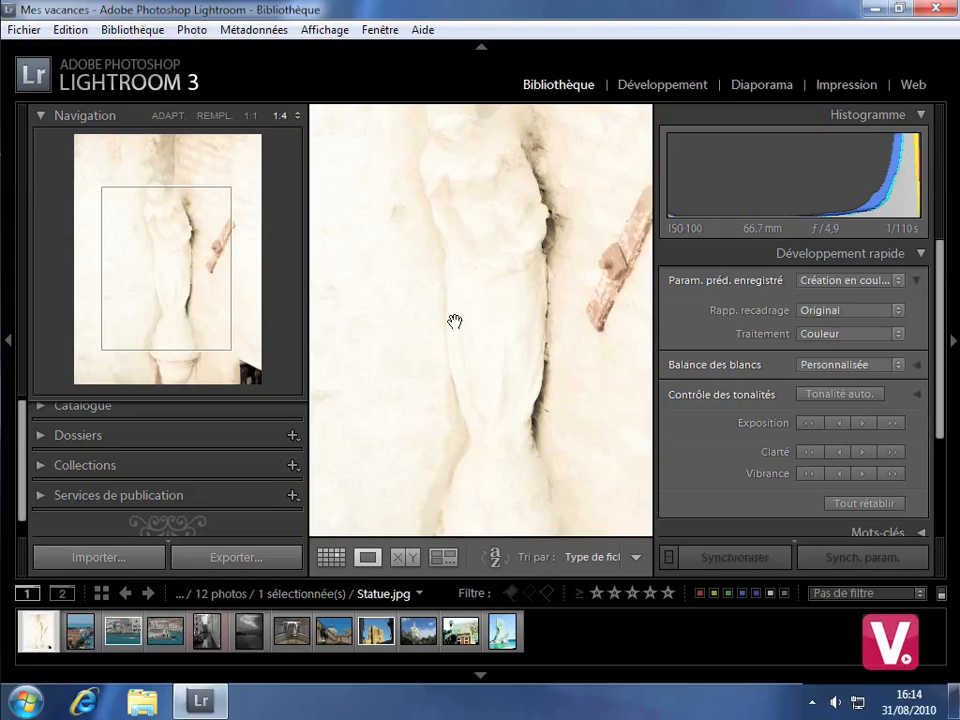
click(162, 116)
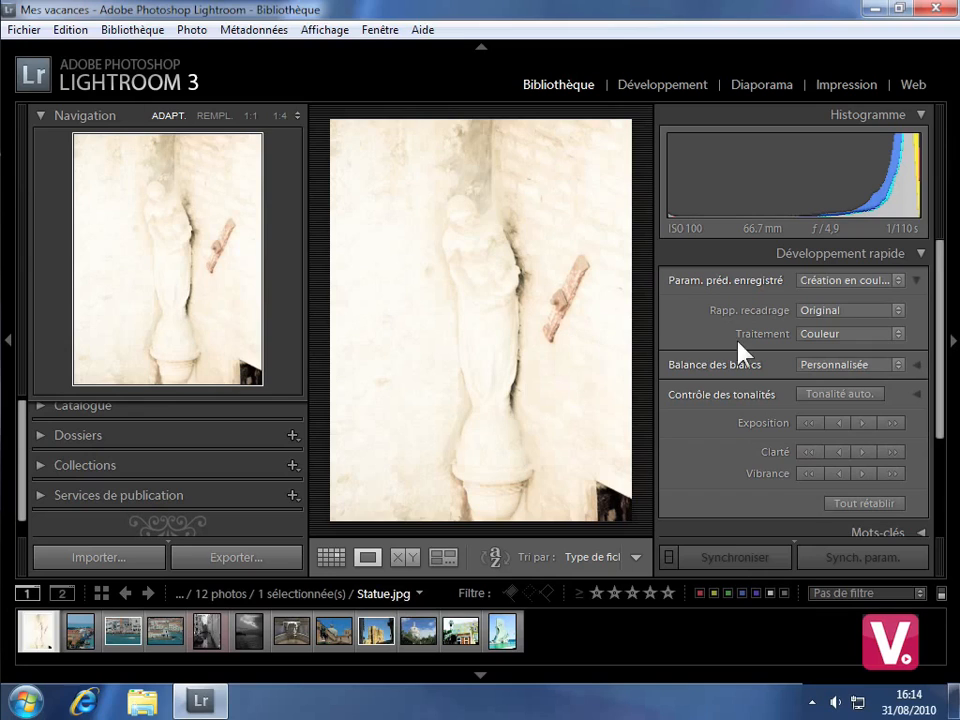
click(886, 504)
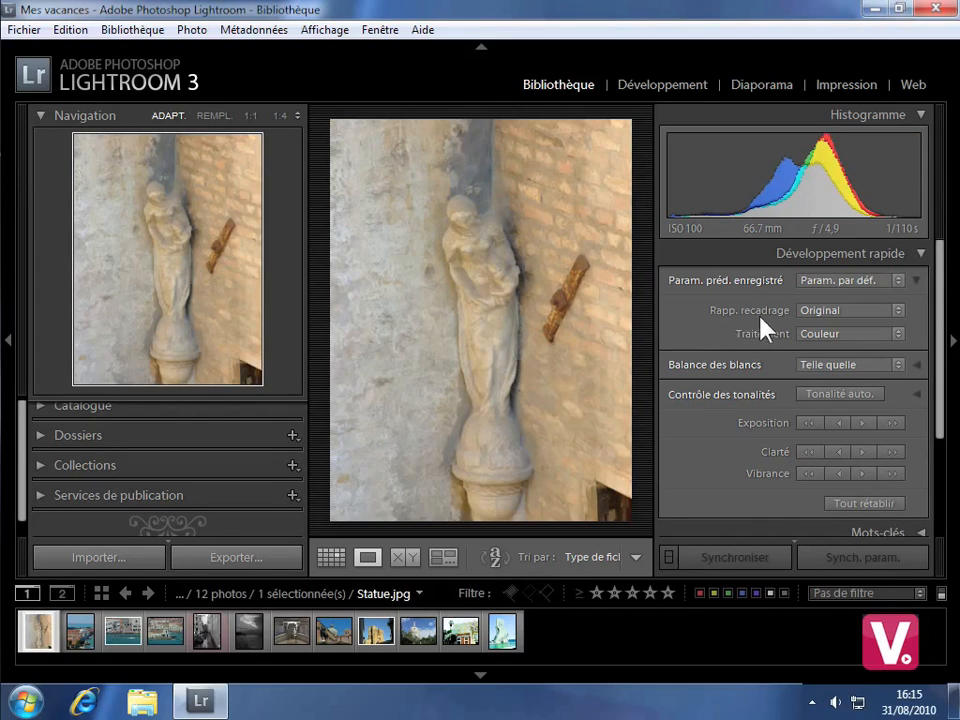
Step: Try a 1 x 1 crop ratio on the statue photo and restore the Original ratio
click(897, 312)
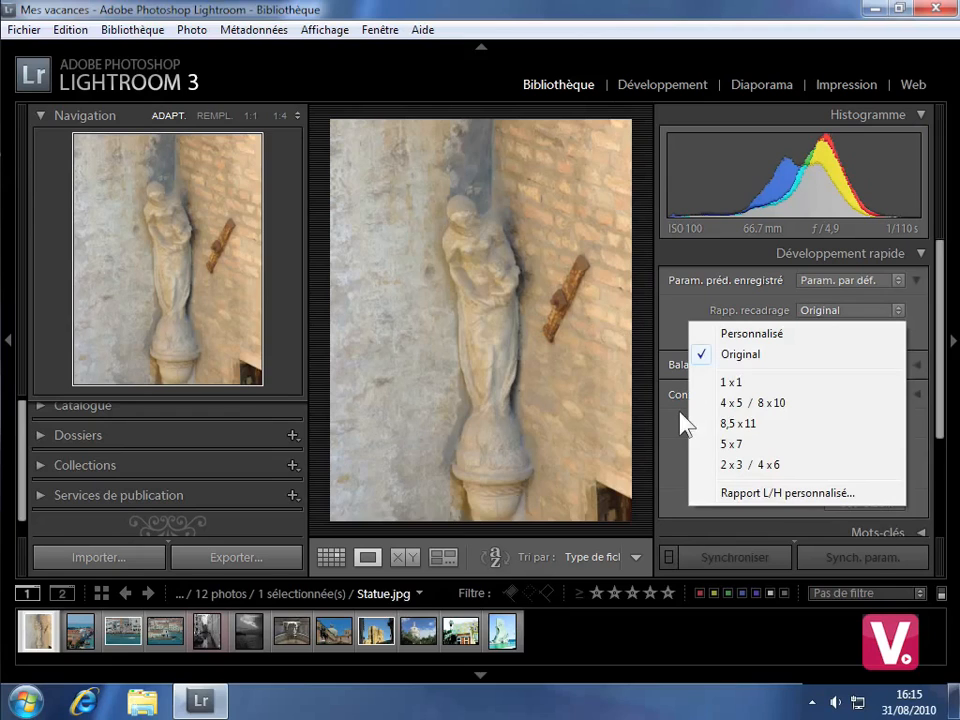
click(797, 385)
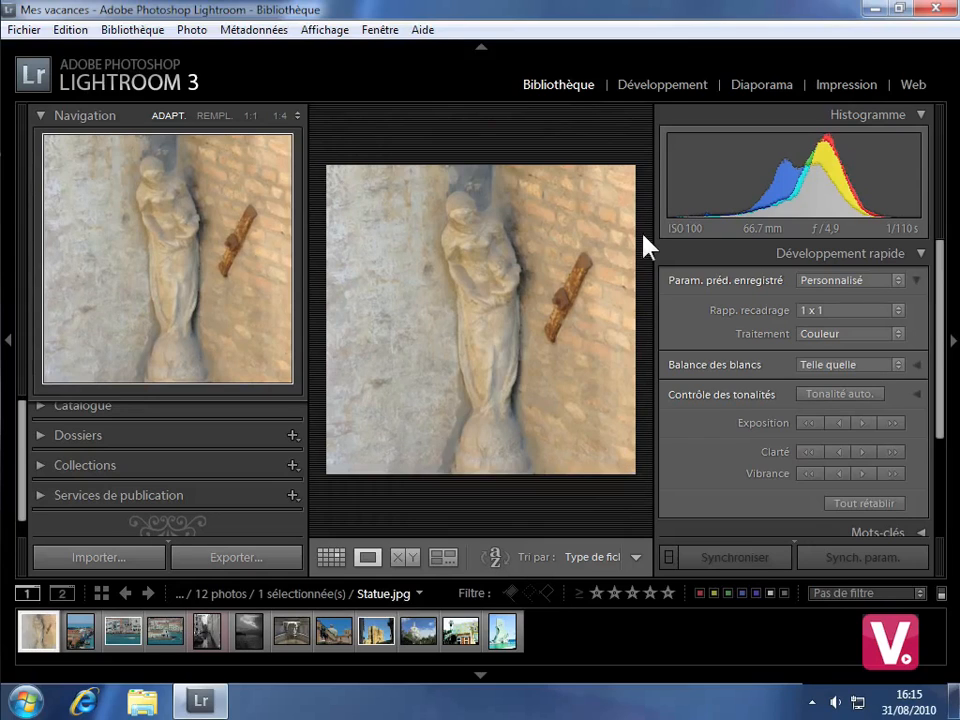
click(898, 311)
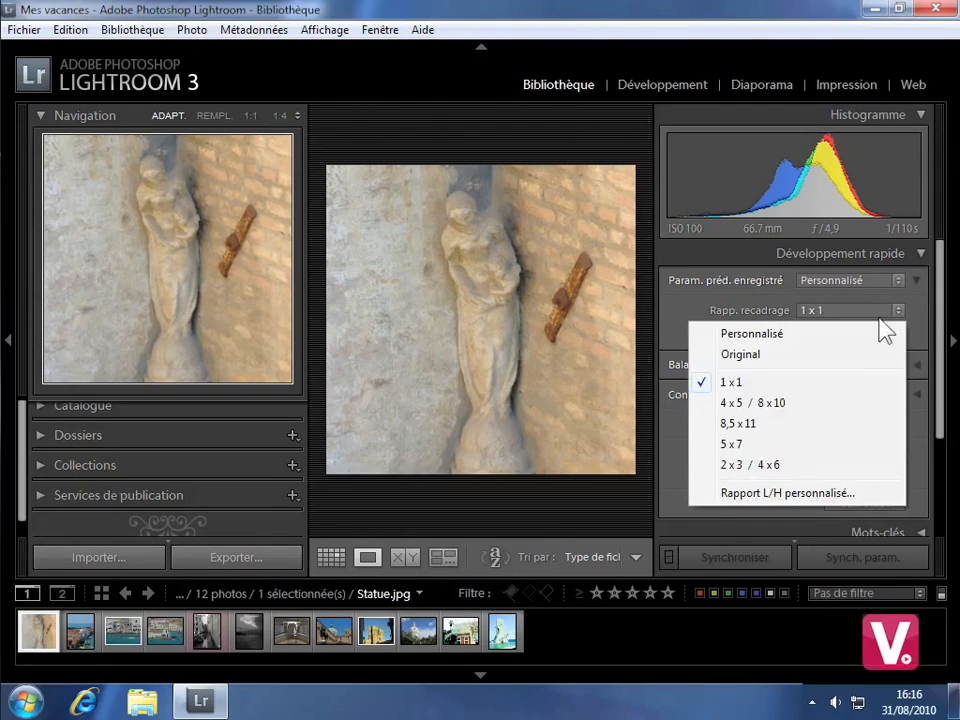
click(797, 354)
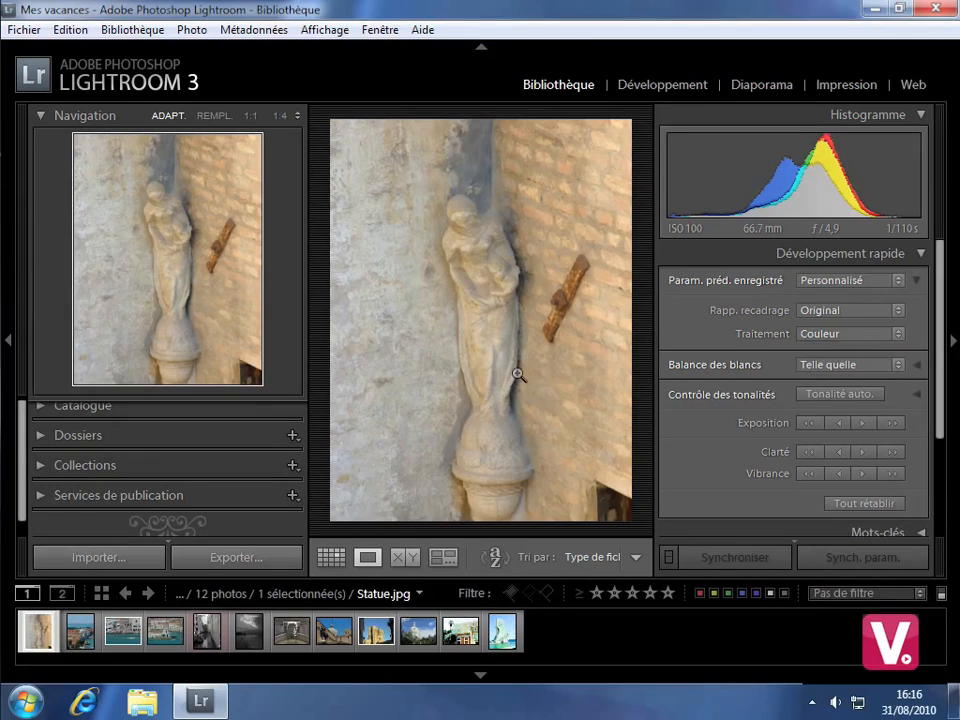
Step: Try the Noir et blanc treatment on the statue photo and set it back to Couleur
click(855, 337)
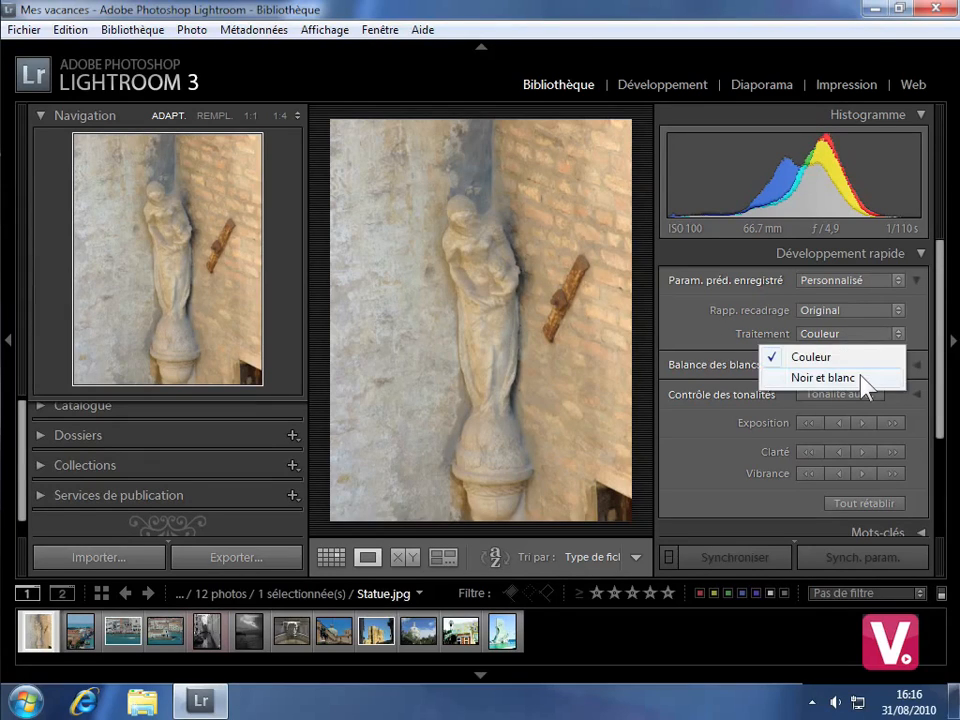
click(862, 378)
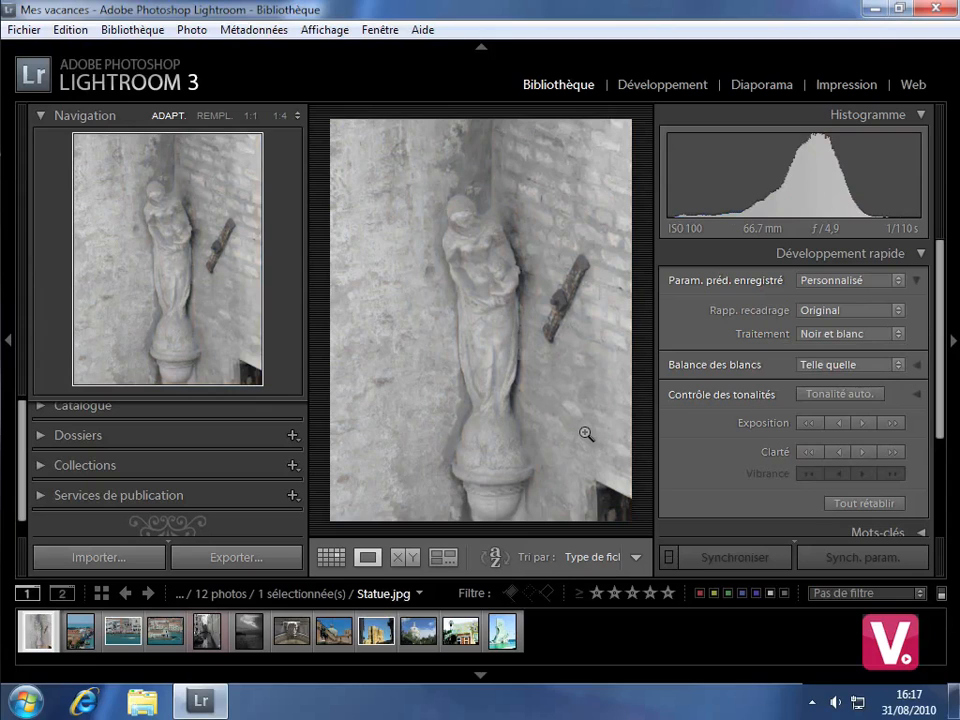
click(848, 333)
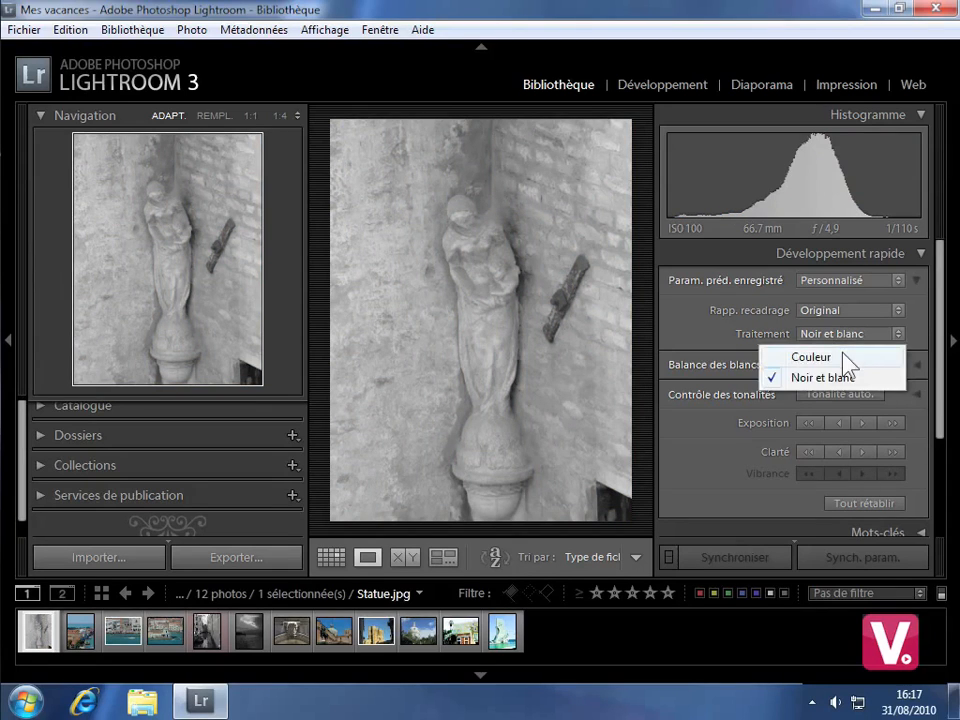
click(862, 358)
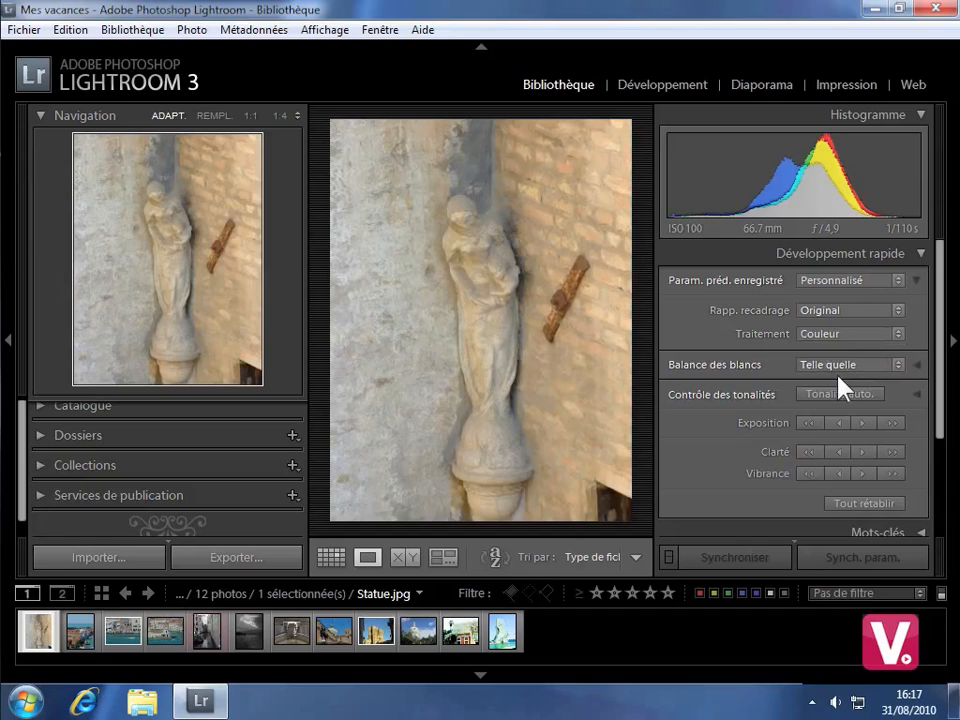
Step: Try small and large exposure changes on the statue photo, leaving the exposure at +0,32
click(865, 427)
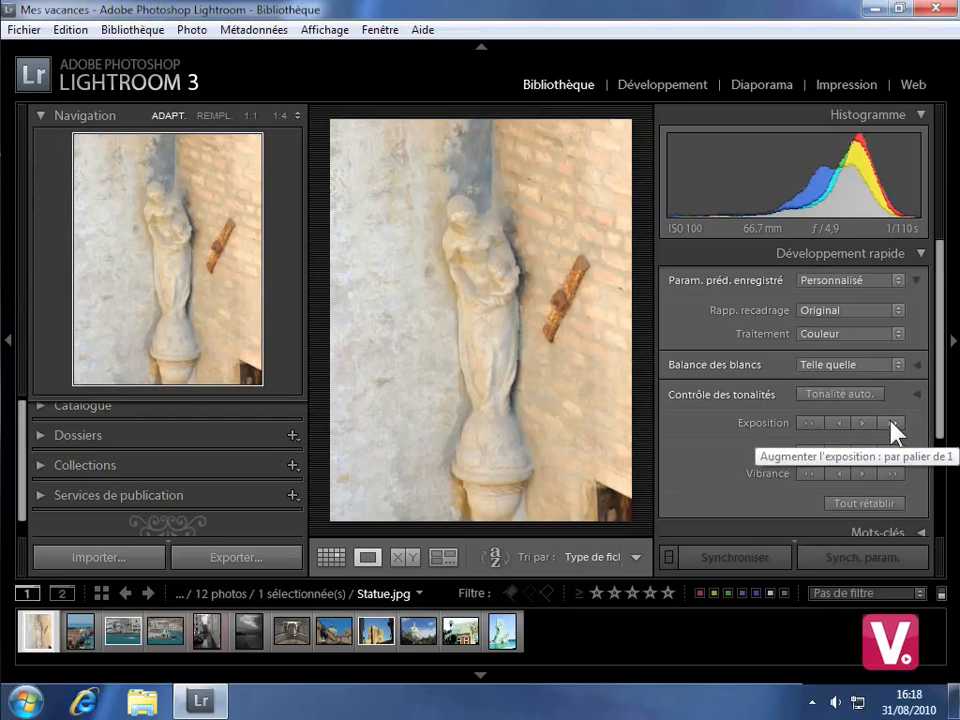
click(889, 424)
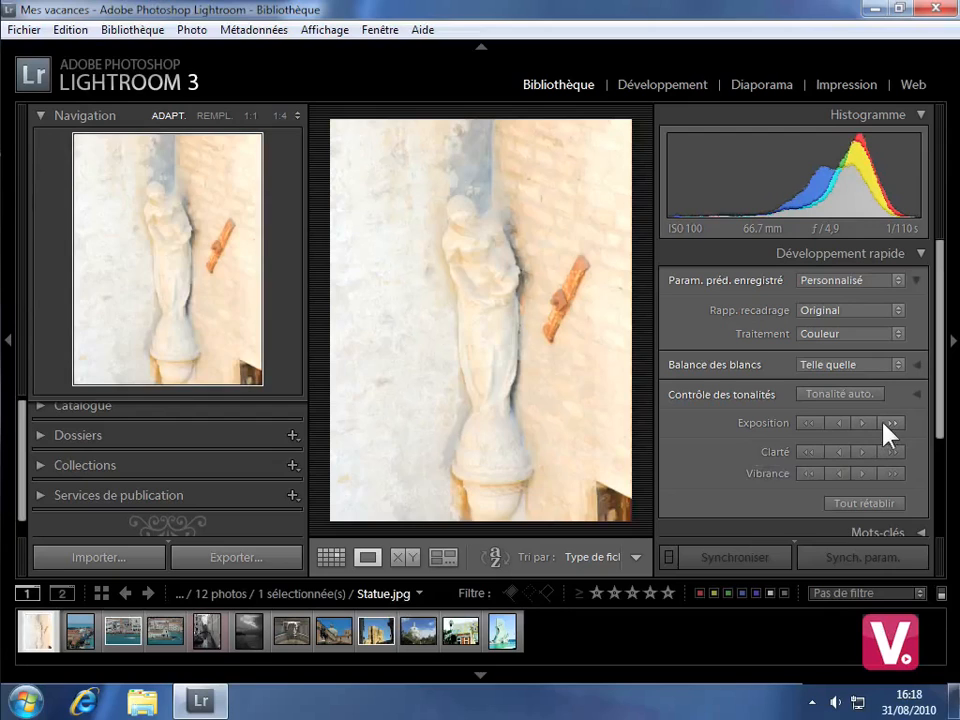
click(811, 422)
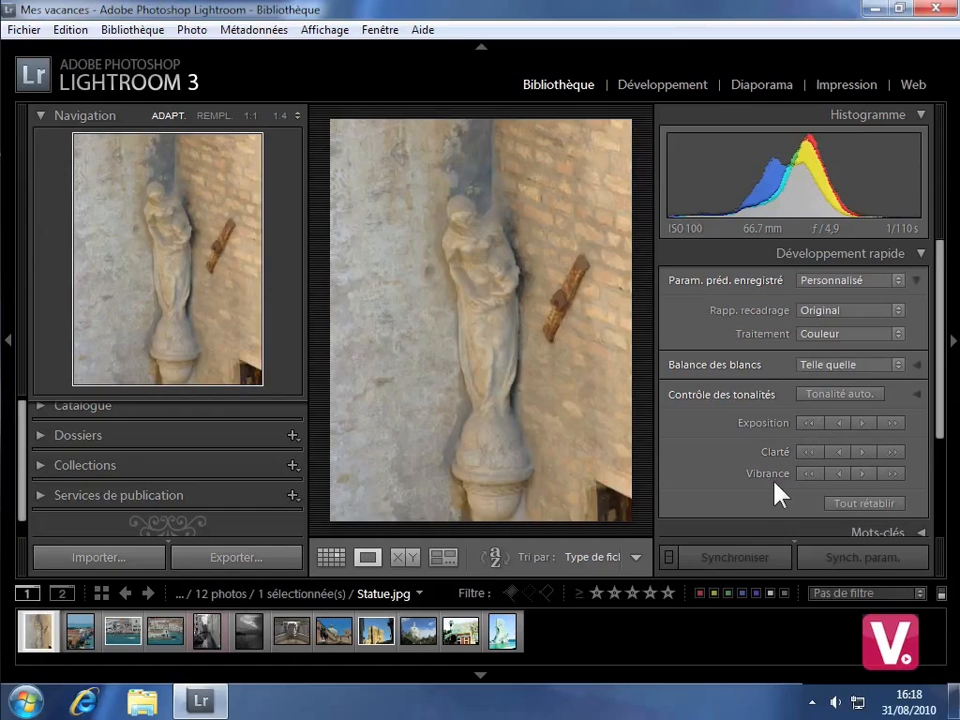
click(861, 423)
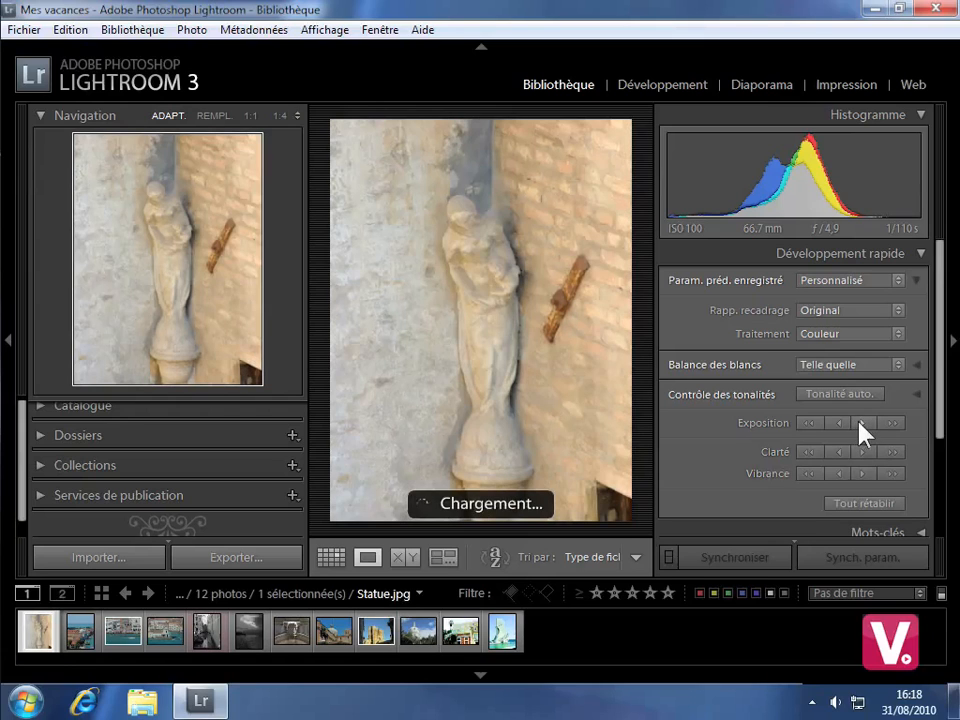
Step: Expand the white balance options and try warmer and cooler temperatures on the photo, leaving the temperature at +10
click(914, 280)
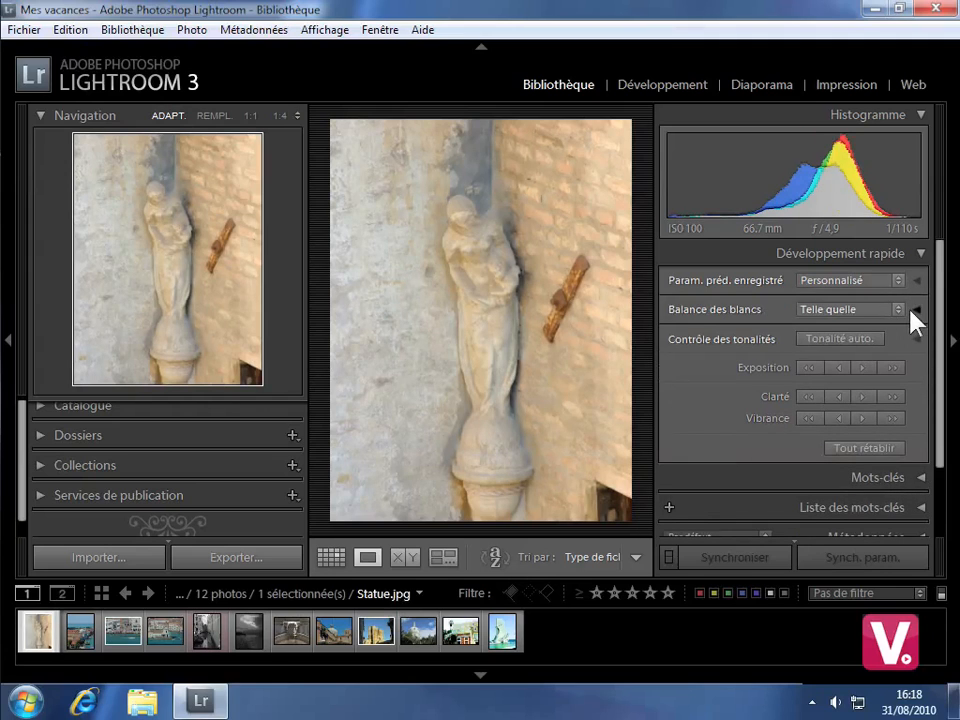
click(915, 310)
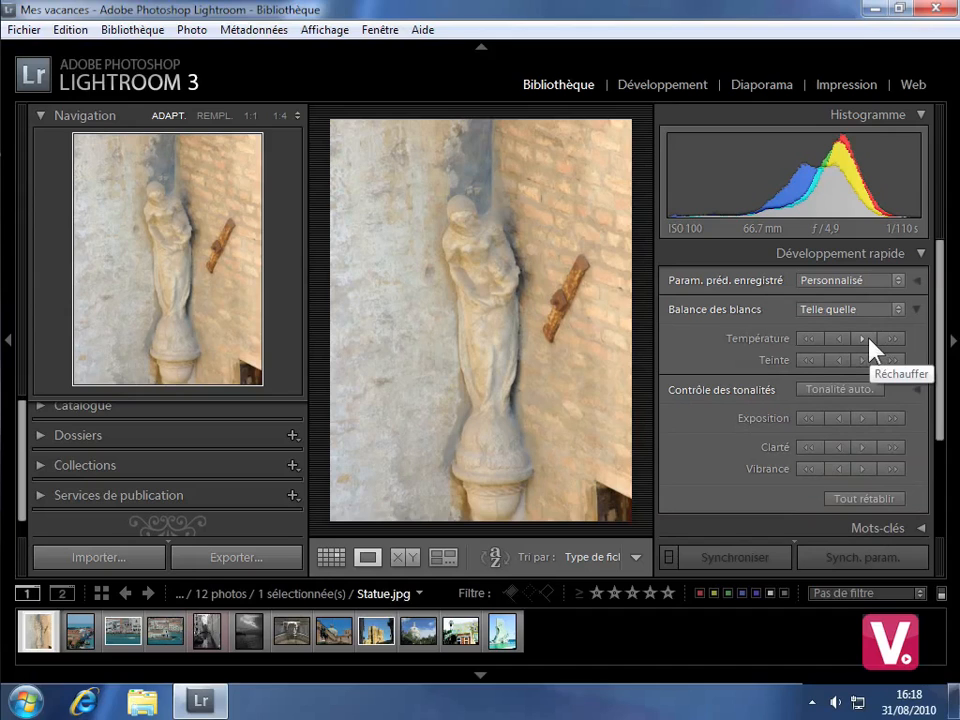
click(885, 339)
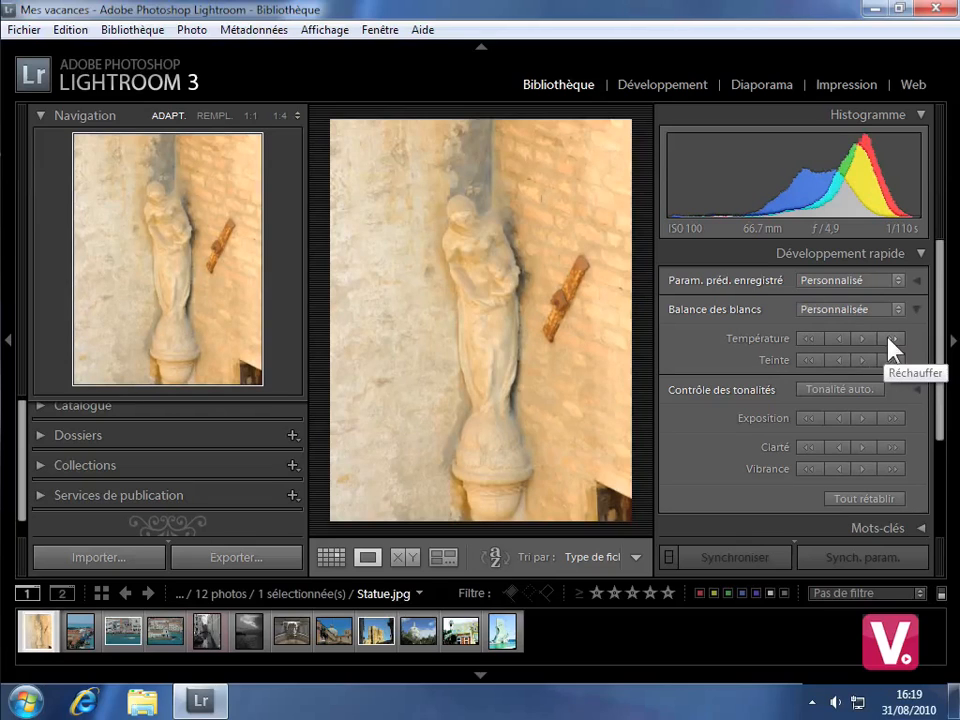
click(810, 338)
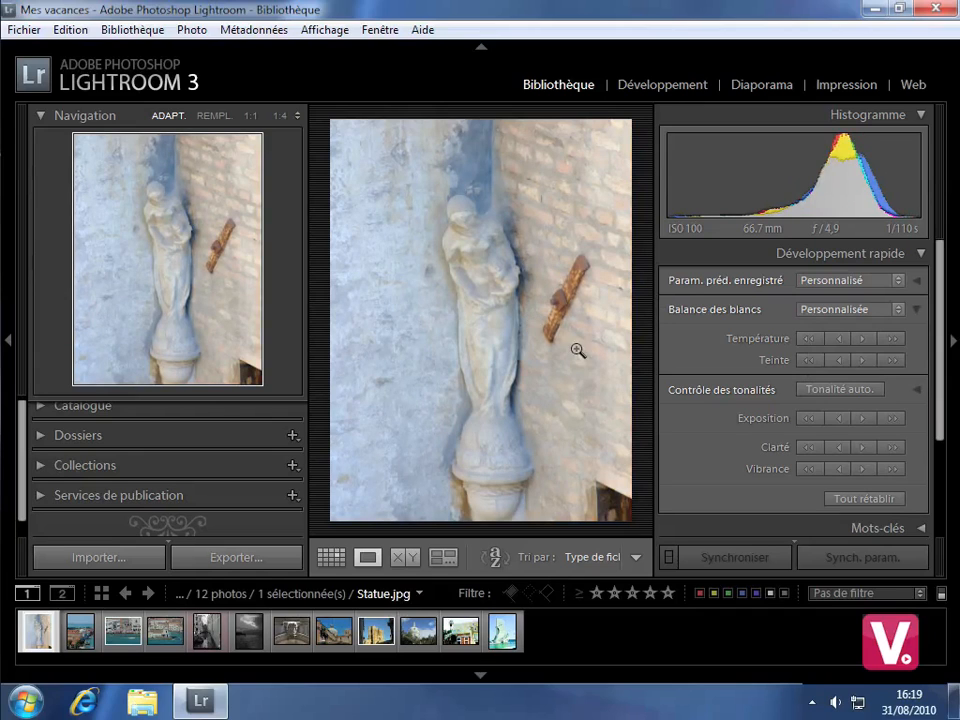
click(890, 345)
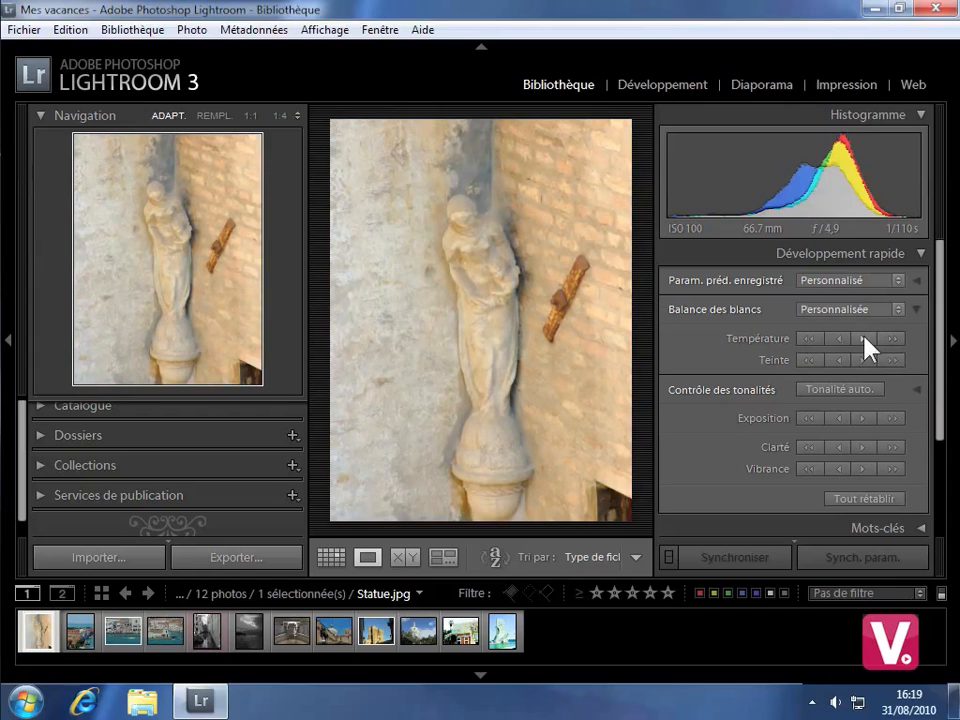
click(866, 345)
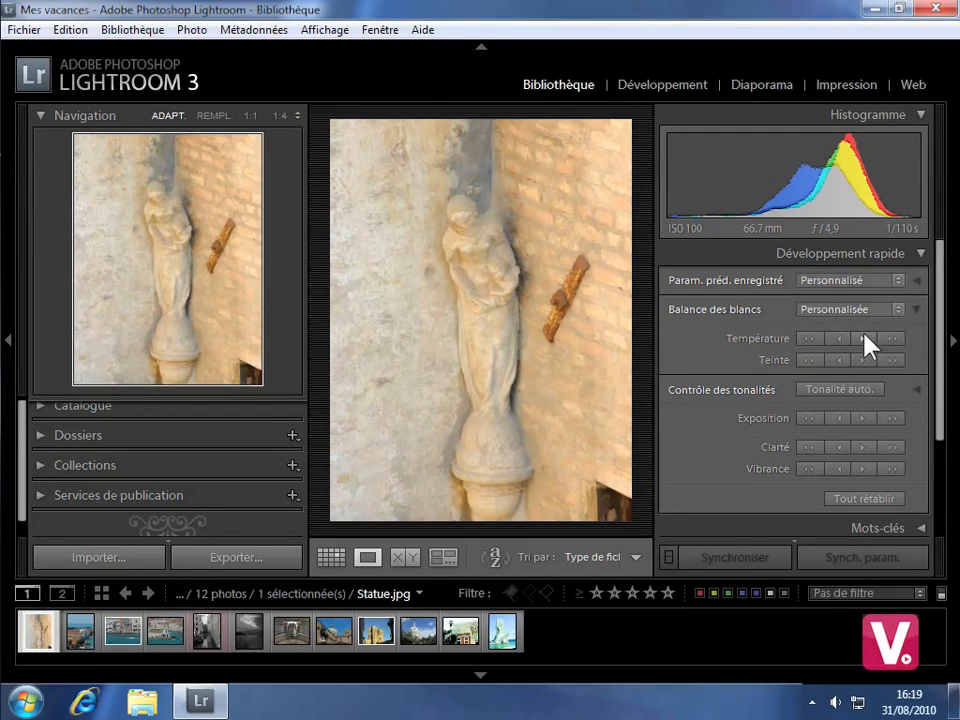
Step: Shift the photo's tint between green and magenta, leaving it at -5, and collapse the white balance options
click(846, 363)
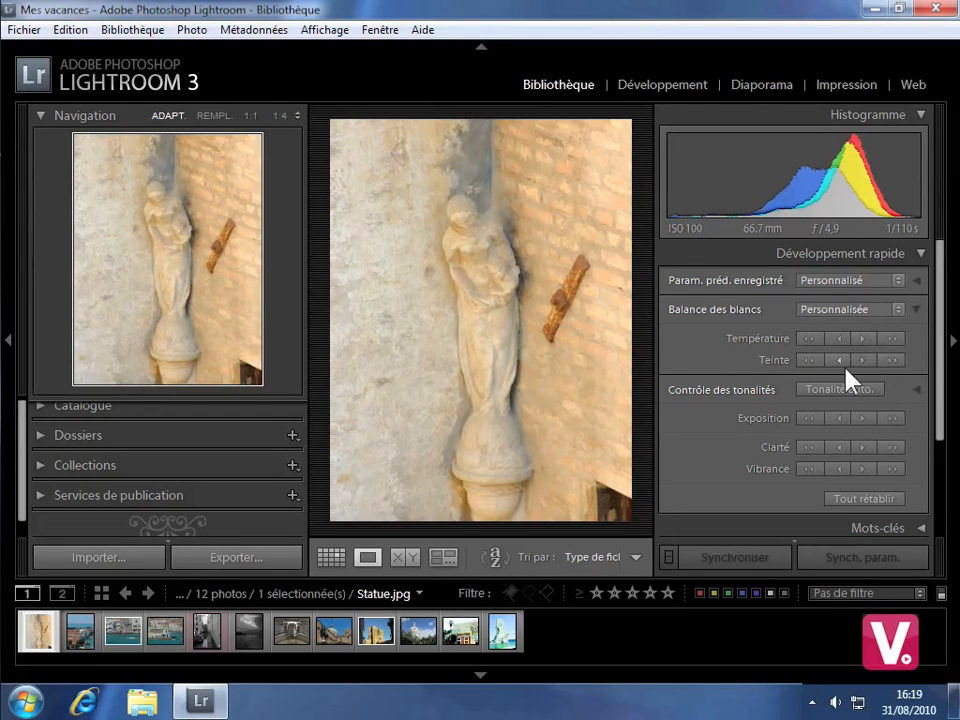
click(866, 362)
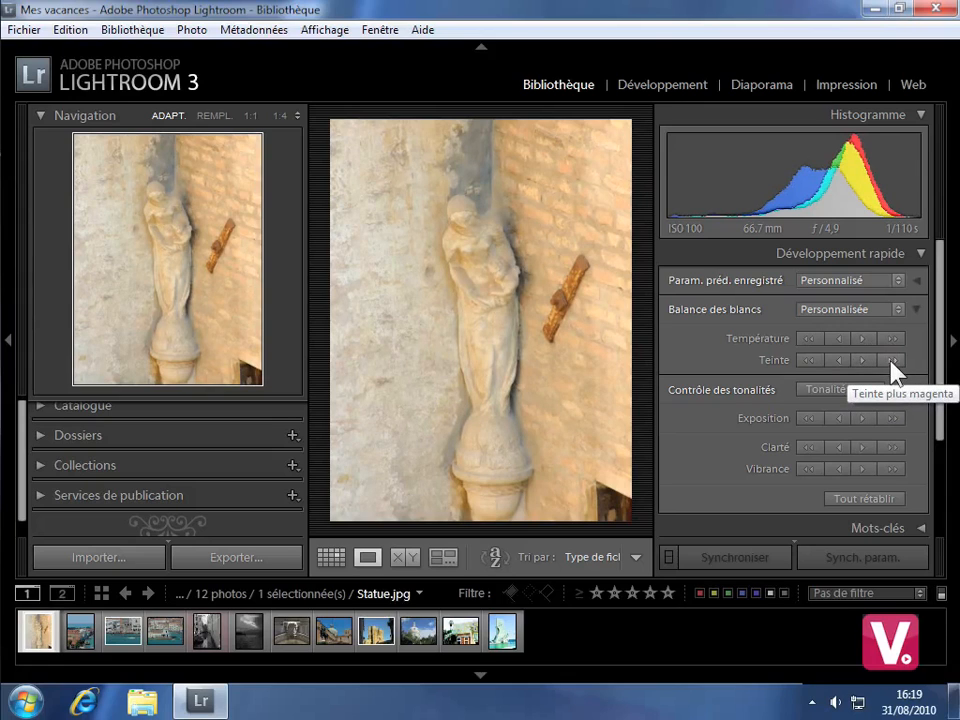
click(836, 368)
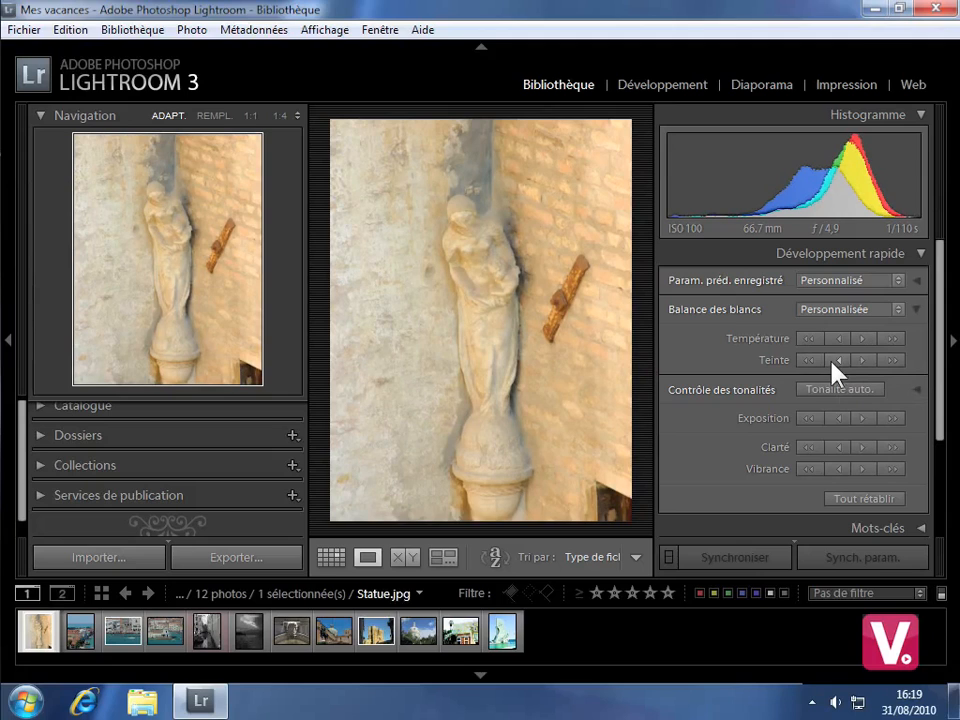
click(913, 311)
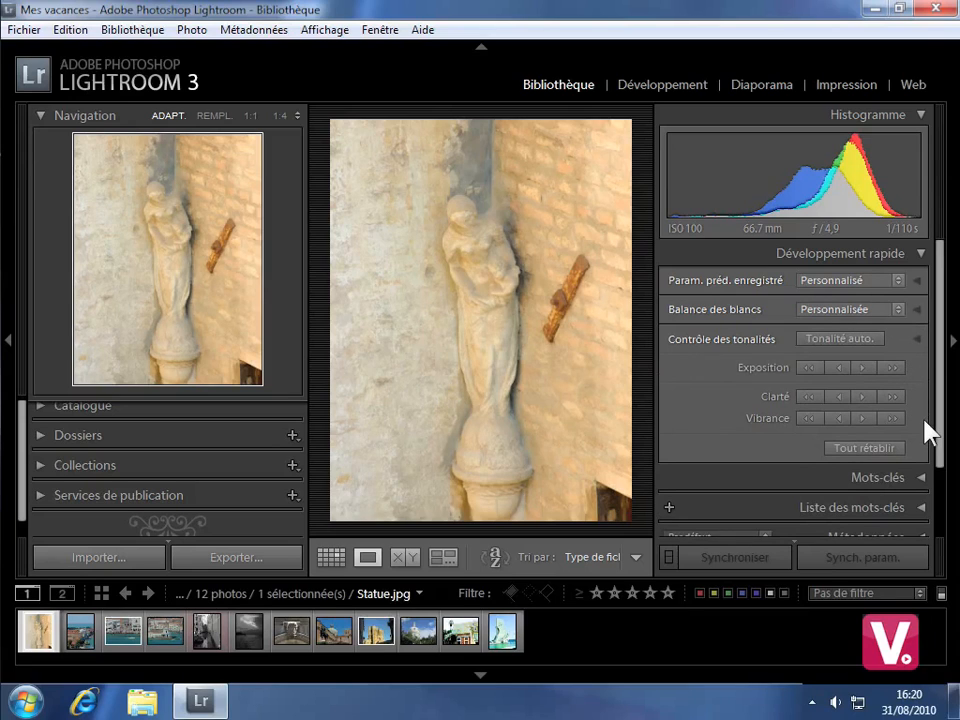
Step: Expand the full Contrôle des tonalités options and increase the photo's Noirs setting to 2
click(919, 342)
drag(935, 378, 942, 413)
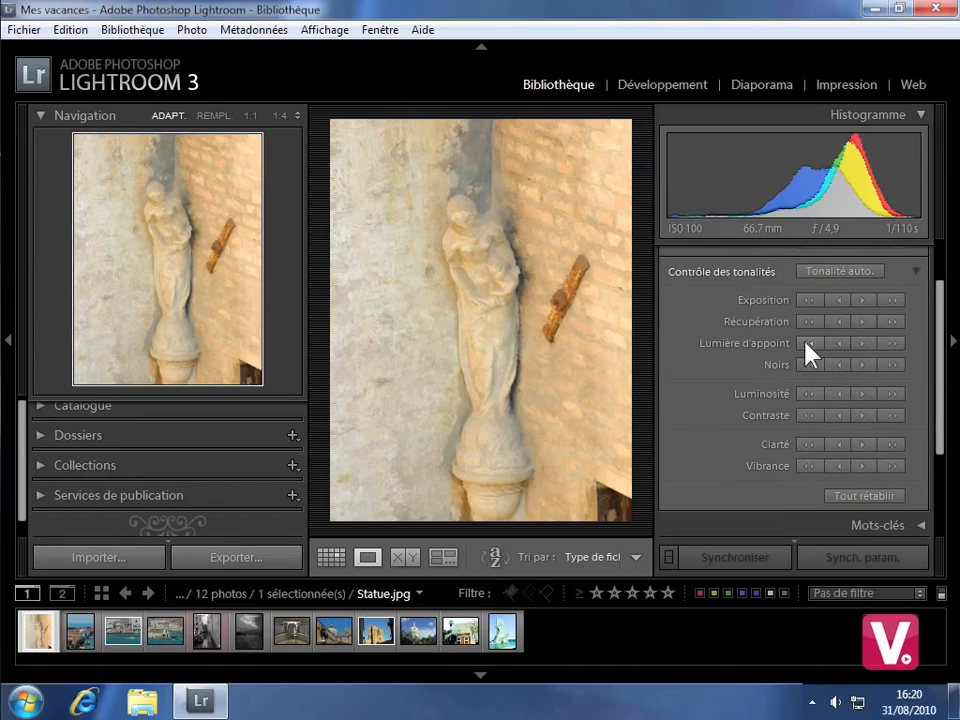
click(862, 366)
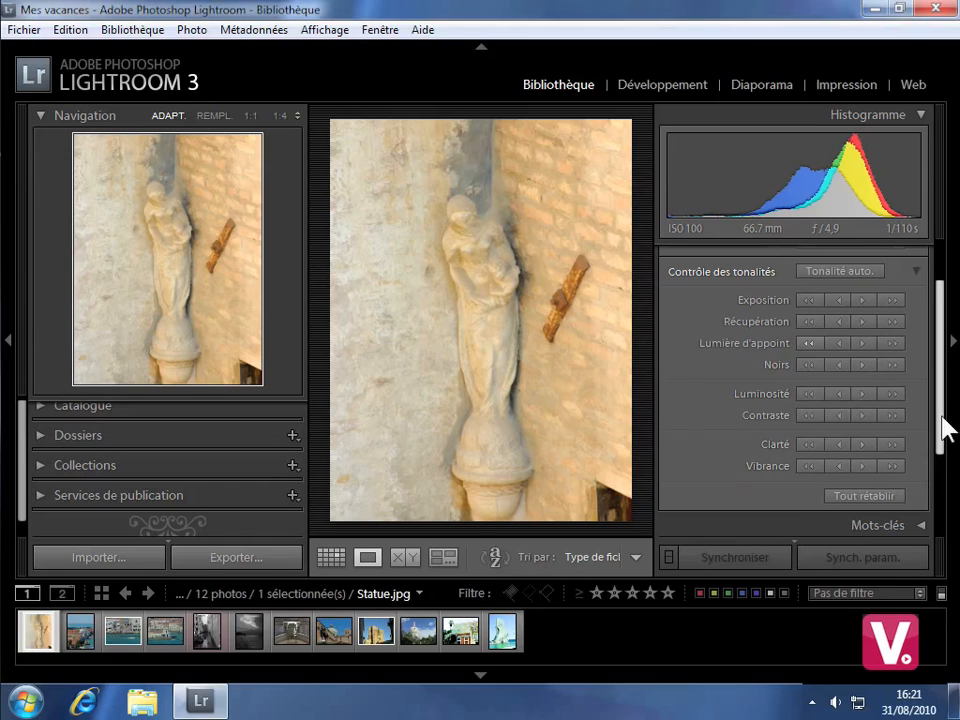
scroll(943, 430, down, 2)
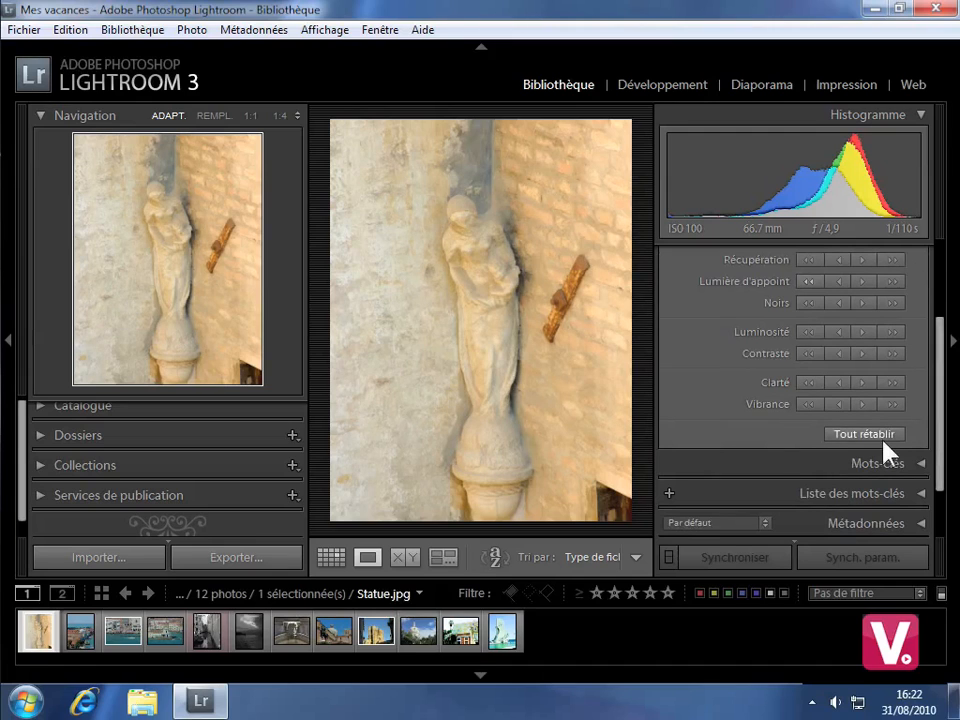
drag(943, 411, 943, 377)
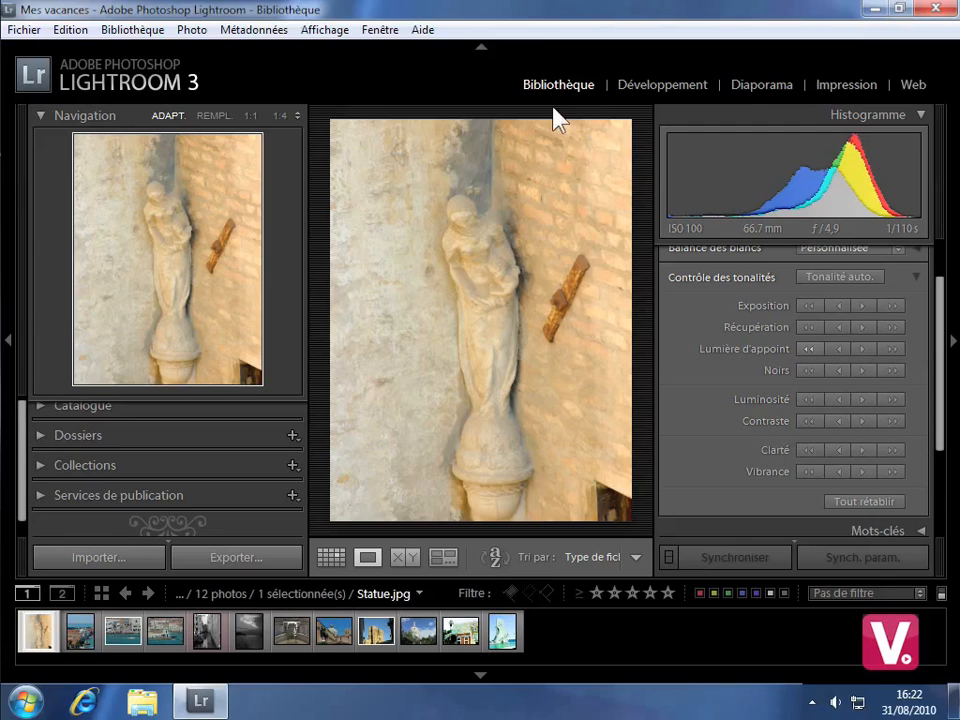
Step: Open Statue.jpg in the Développement module and look through the Réglages de base and the other adjustment sections
click(659, 86)
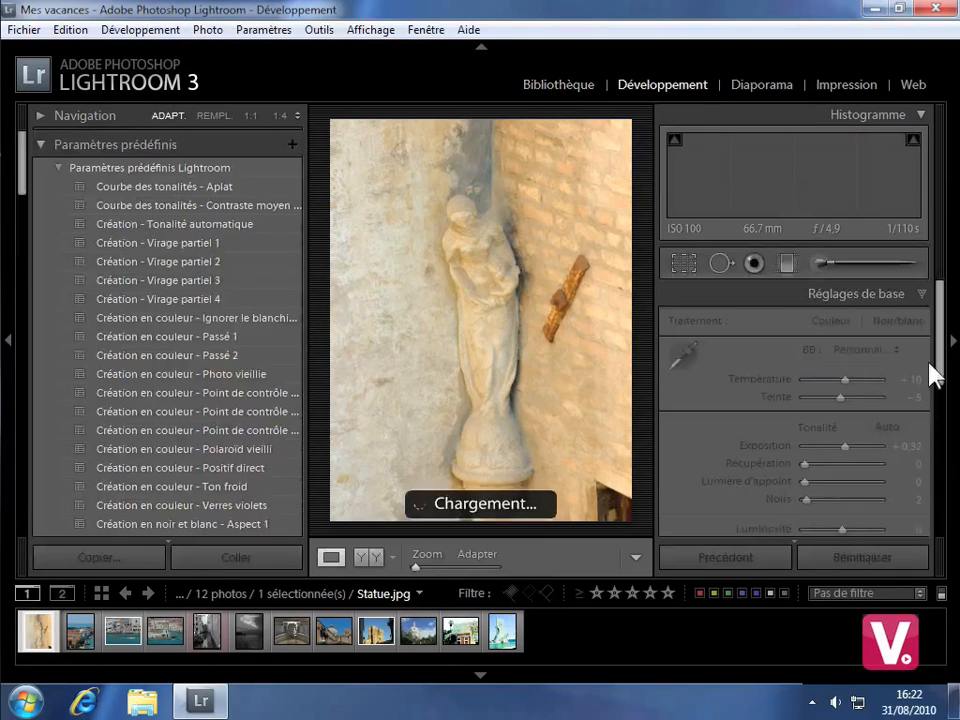
scroll(941, 356, down, 1)
scroll(941, 356, down, 2)
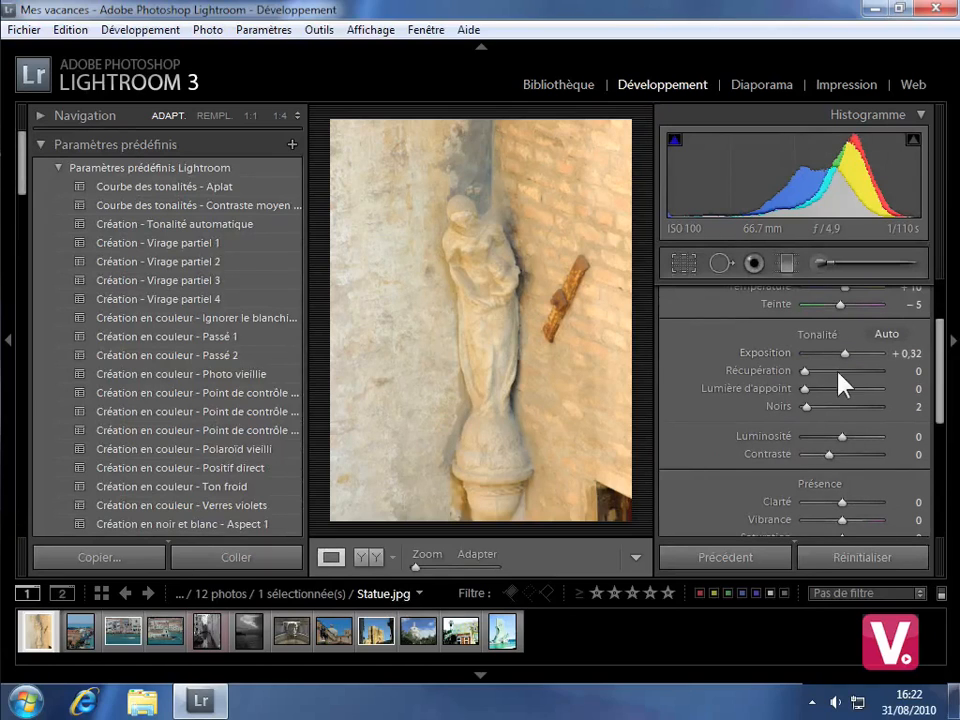
drag(945, 392, 941, 428)
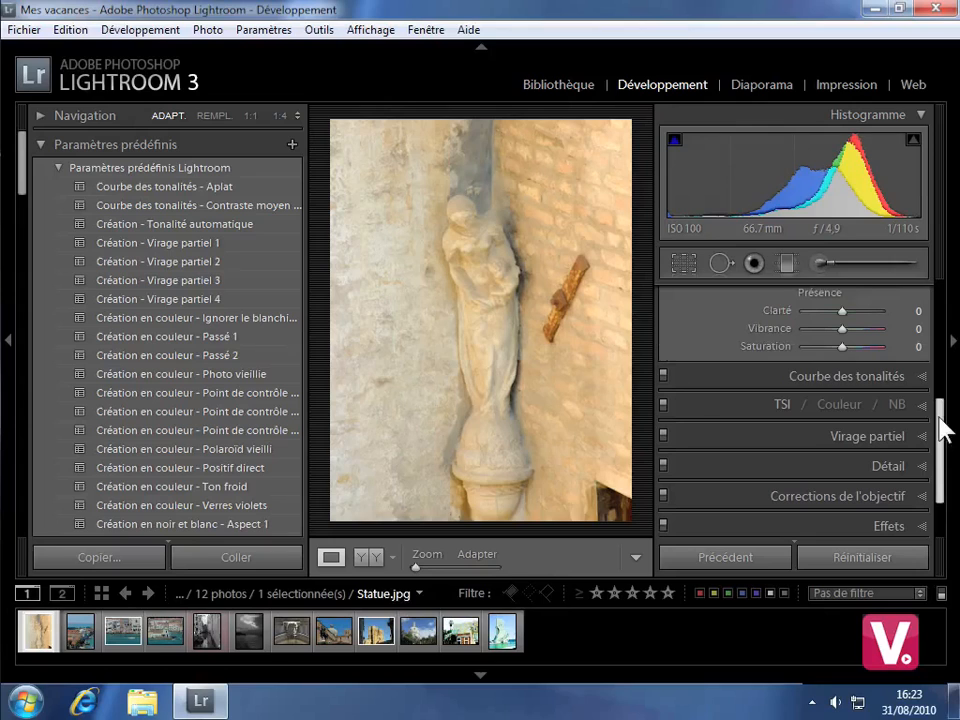